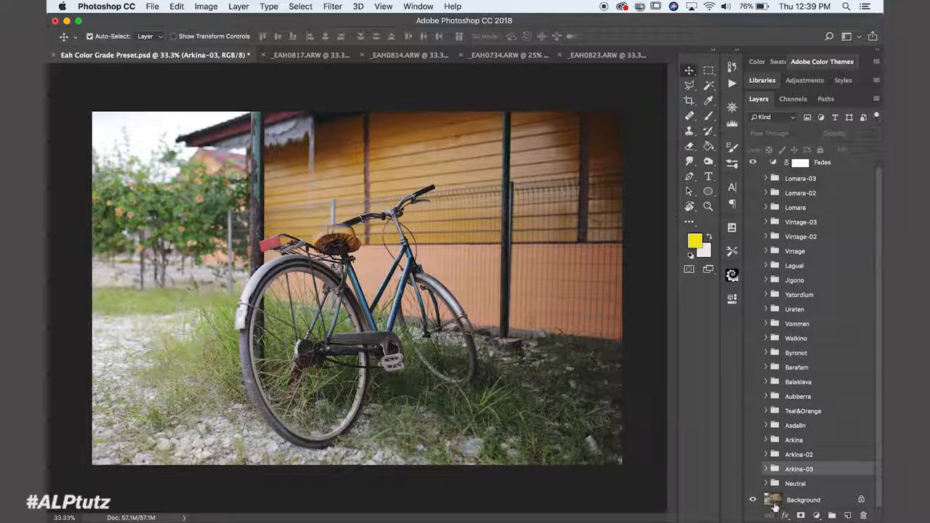
# Preview the Neutral, Arkina-03, Arkina-02, Arkina and Asdalin color grade groups one at a time on the bicycle photo
pyautogui.click(753, 484)
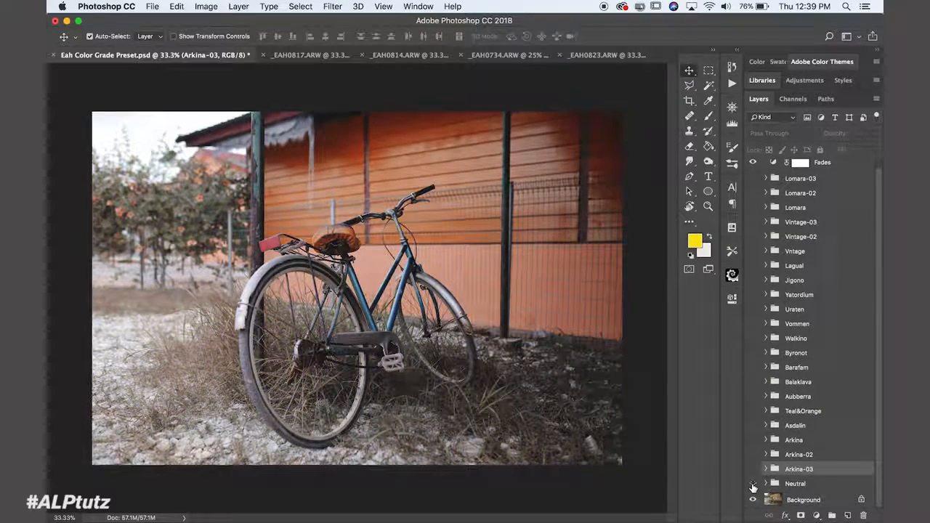
pyautogui.click(753, 484)
pyautogui.click(753, 470)
pyautogui.click(754, 468)
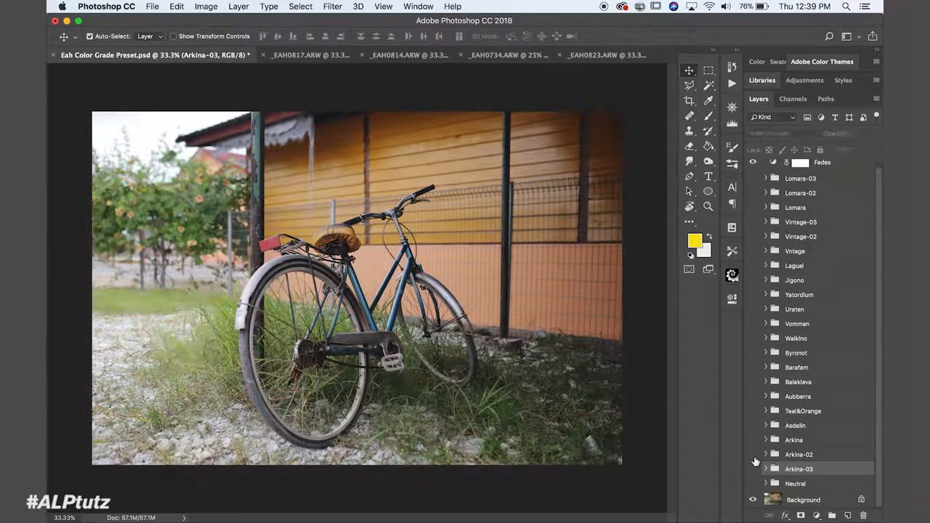
pyautogui.click(752, 455)
pyautogui.click(753, 455)
pyautogui.click(753, 441)
pyautogui.click(753, 441)
pyautogui.click(754, 426)
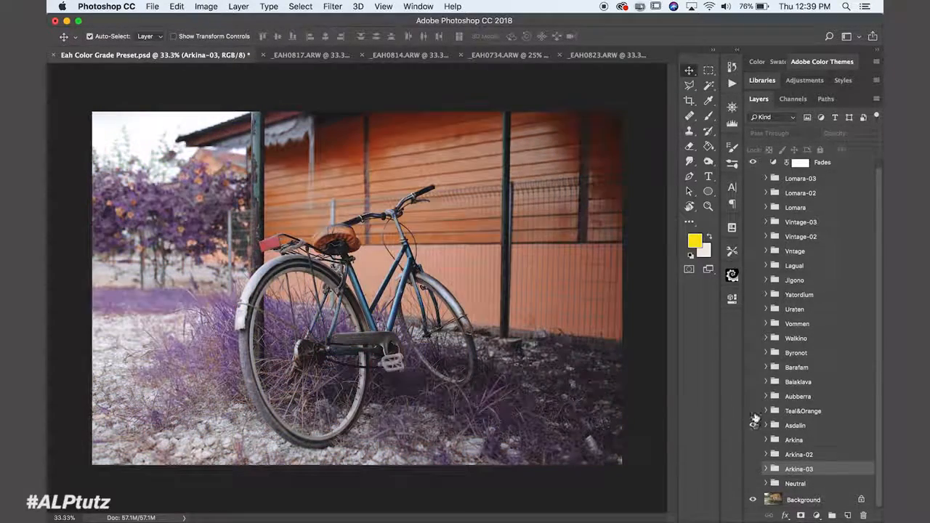
pyautogui.click(754, 426)
# Preview the Teal&Orange and Aubberra color grade groups on the bicycle photo, leaving both hidden
pyautogui.click(753, 411)
pyautogui.click(754, 411)
pyautogui.click(753, 396)
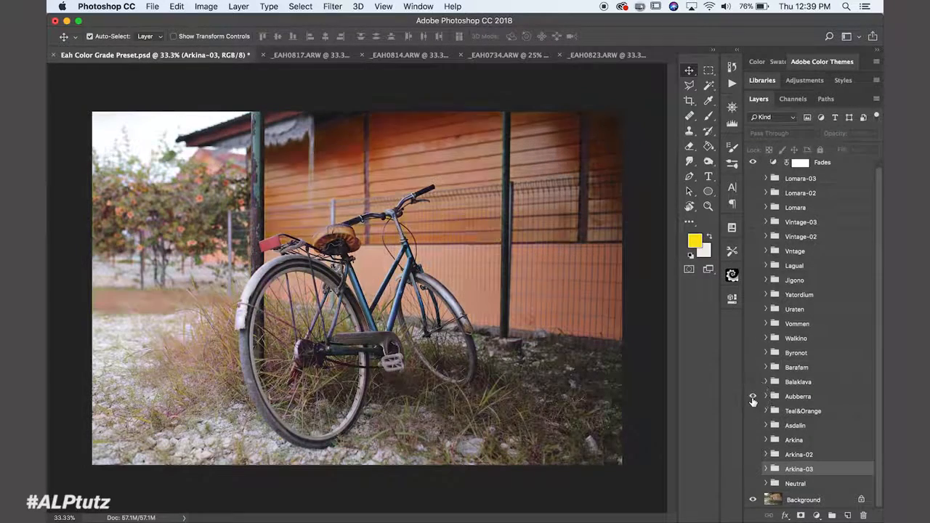
pyautogui.click(753, 382)
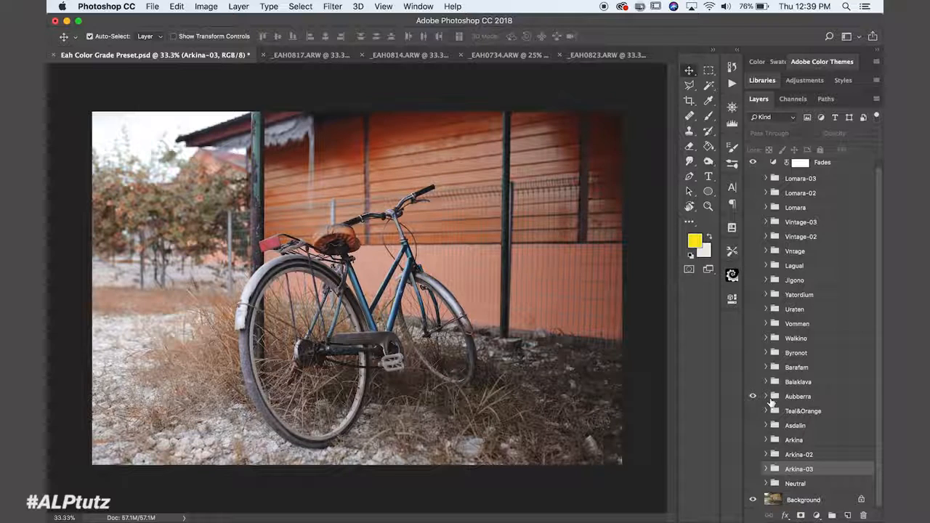
pyautogui.click(768, 397)
pyautogui.click(765, 396)
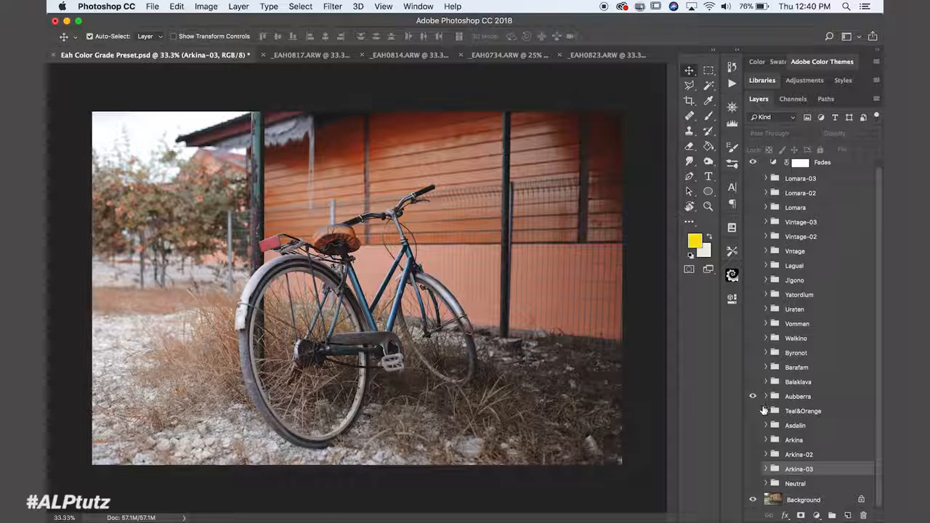
pyautogui.click(753, 396)
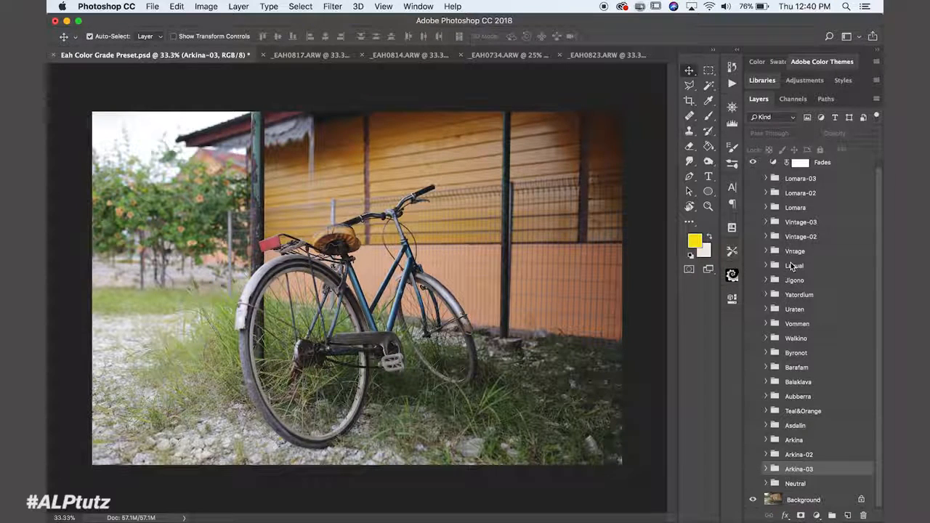
# Turn on only the Lagual color grade group and inspect the adjustment layers inside it
pyautogui.click(792, 267)
pyautogui.click(753, 267)
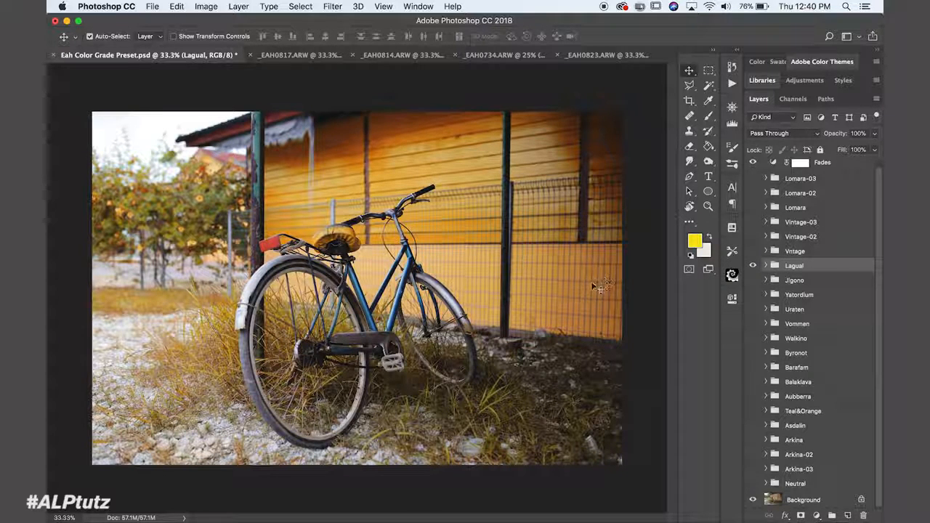
pyautogui.click(758, 274)
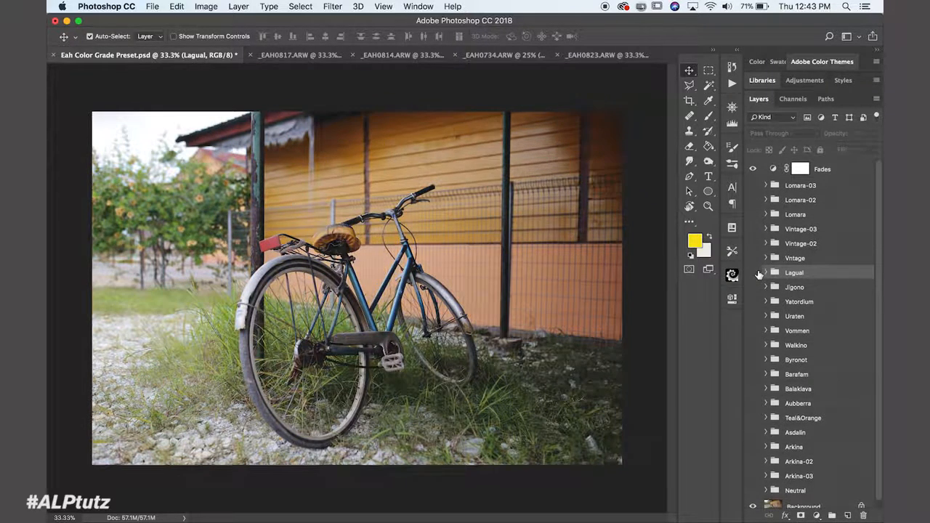
pyautogui.click(756, 273)
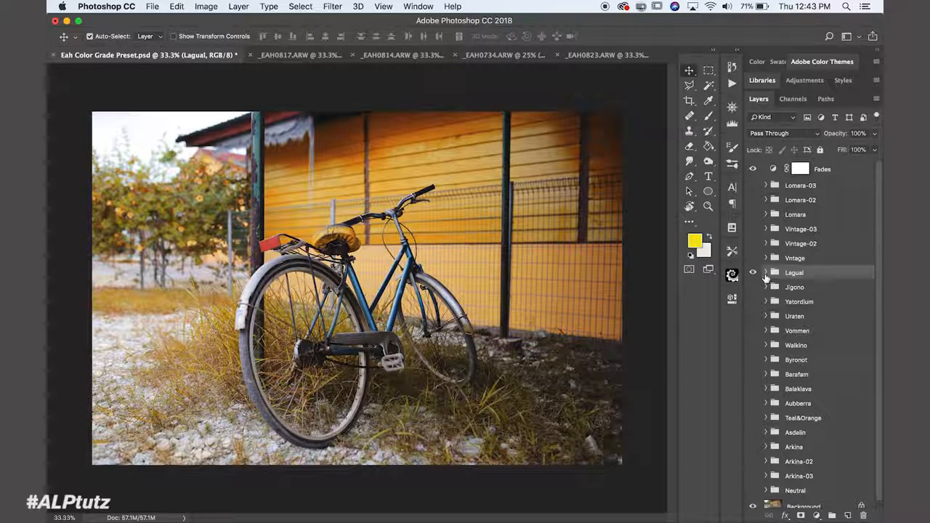
pyautogui.click(766, 273)
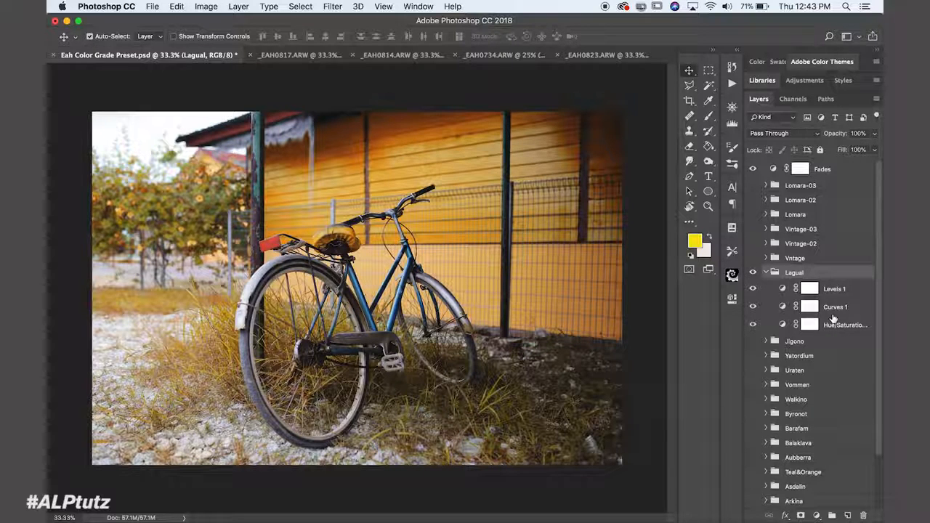
pyautogui.click(766, 272)
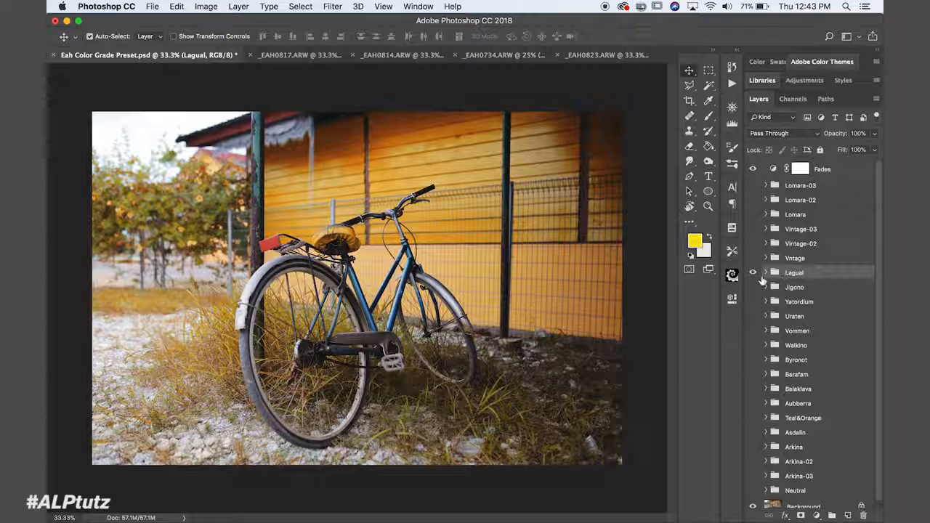
# Export the Lagual grade as color lookup tables with the description Lagual.psd
pyautogui.click(151, 8)
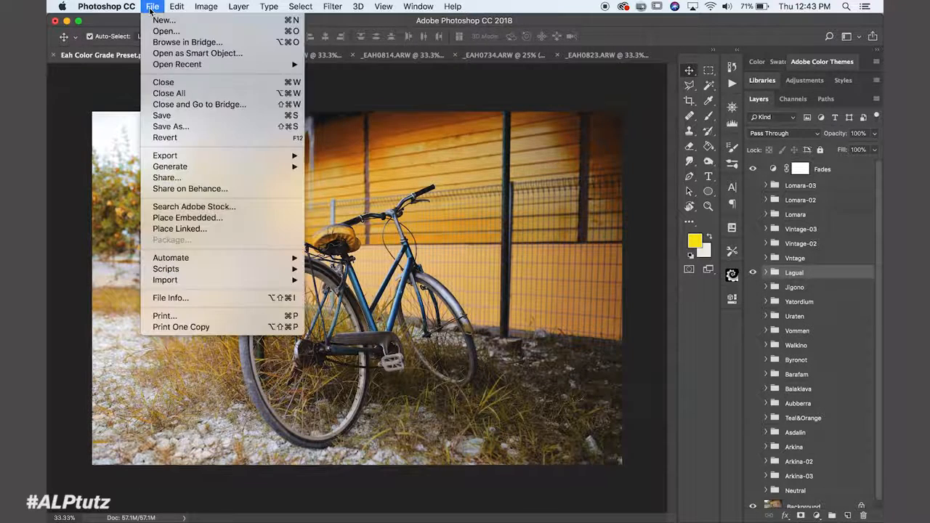
pyautogui.moveTo(182, 157)
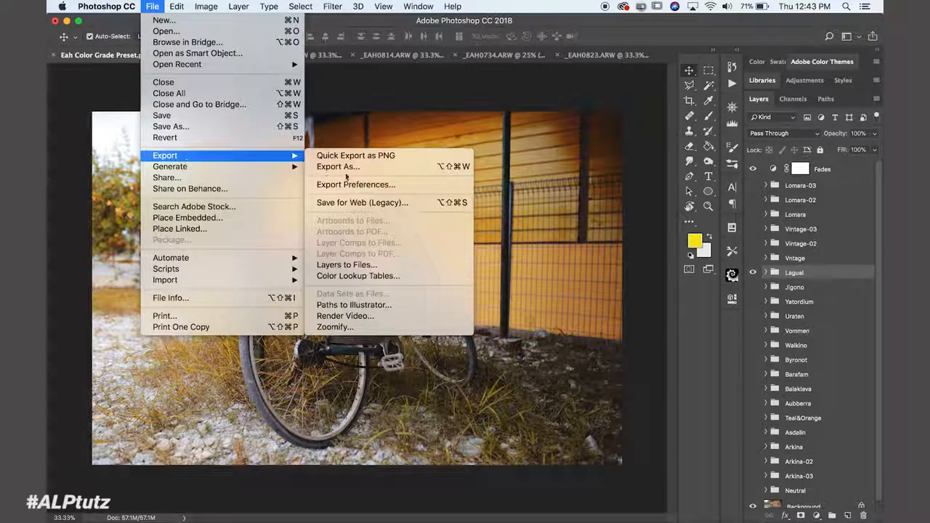
pyautogui.click(361, 276)
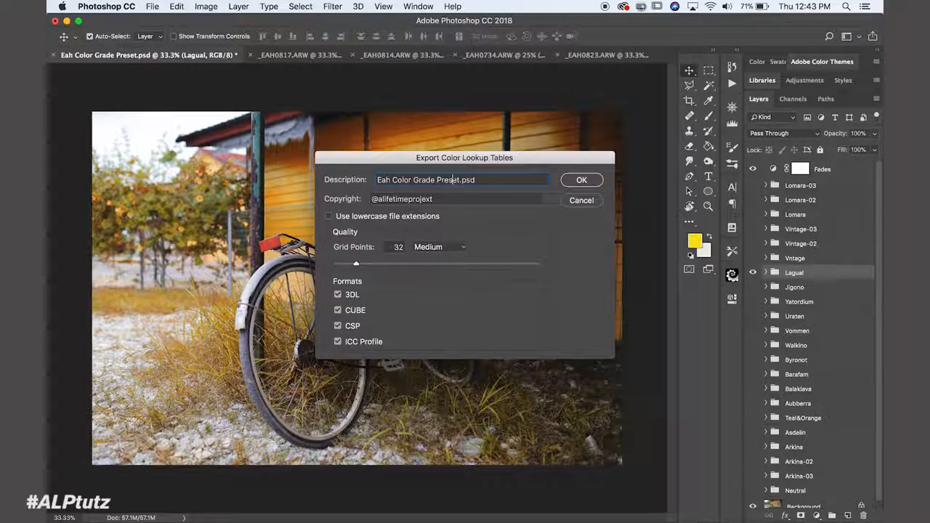
pyautogui.moveTo(460, 180); pyautogui.dragTo(366, 180)
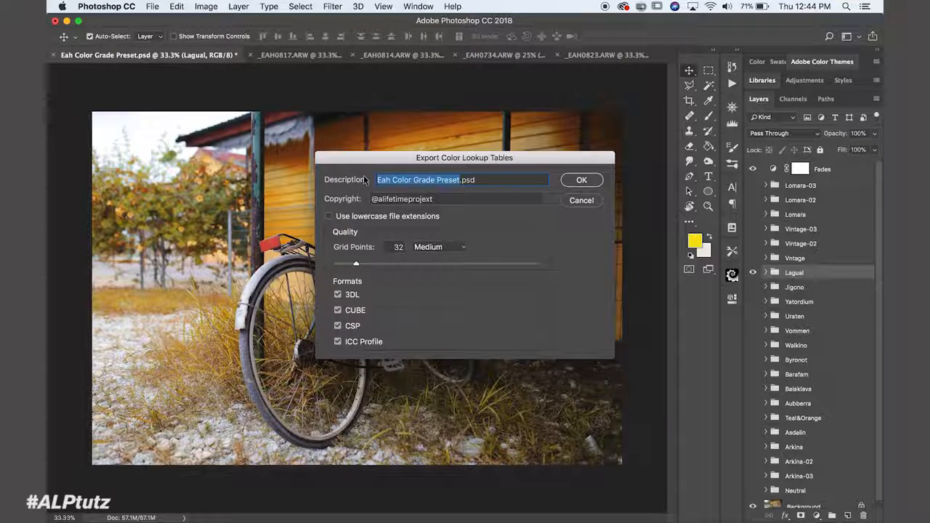
pyautogui.write('Lagual')
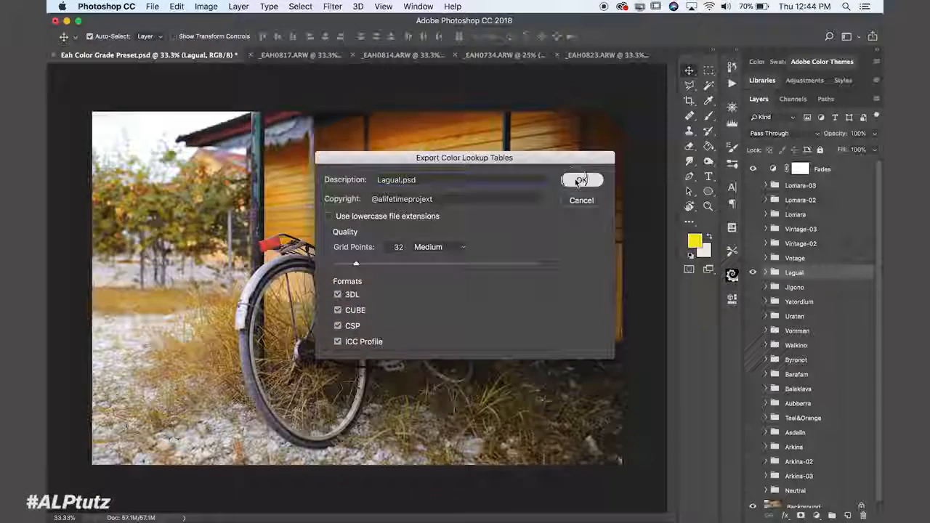
pyautogui.click(575, 179)
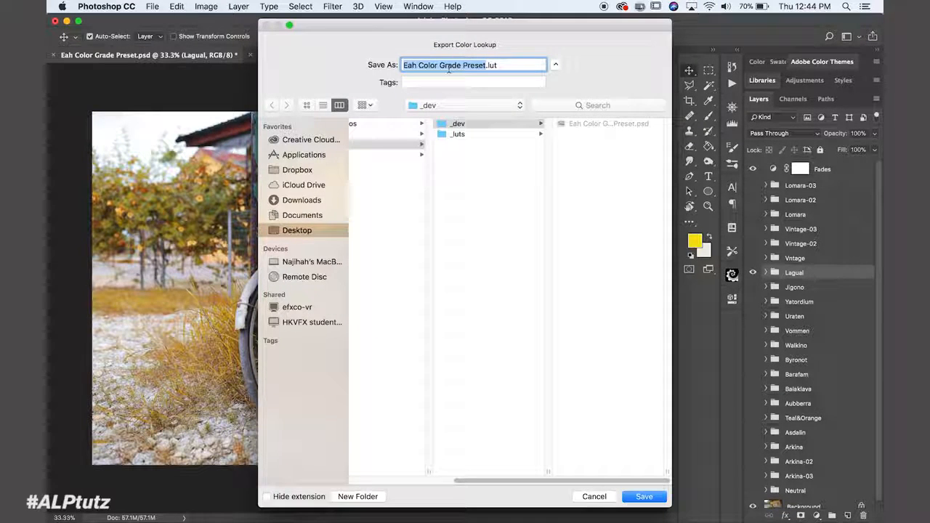
# Save the exported lookup tables as Lagual.lut in a new folder named Lagual inside the _luts folder
pyautogui.write('Lagual')
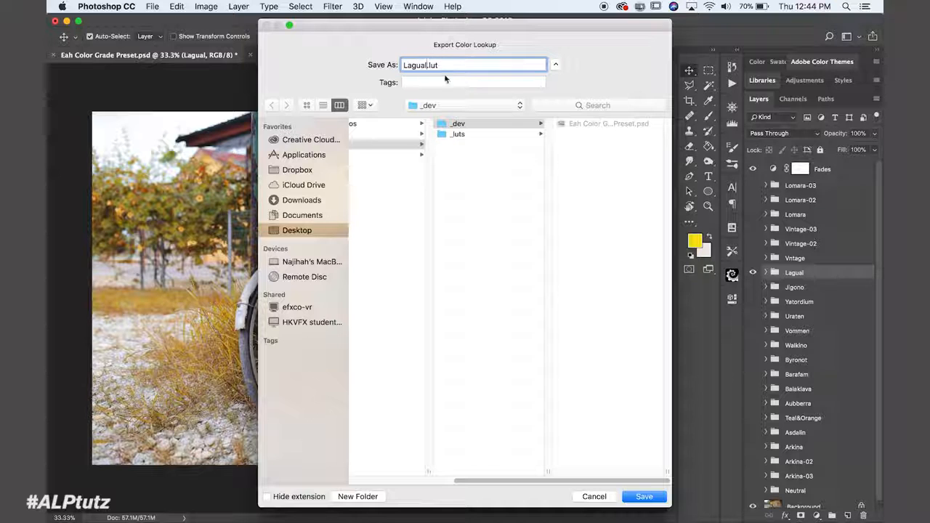
pyautogui.click(476, 133)
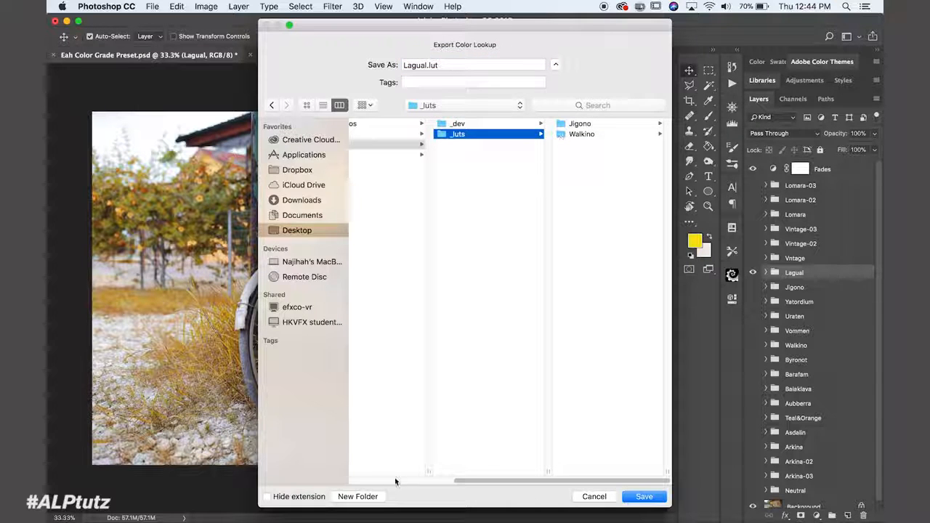
pyautogui.click(358, 497)
pyautogui.write('Lagual')
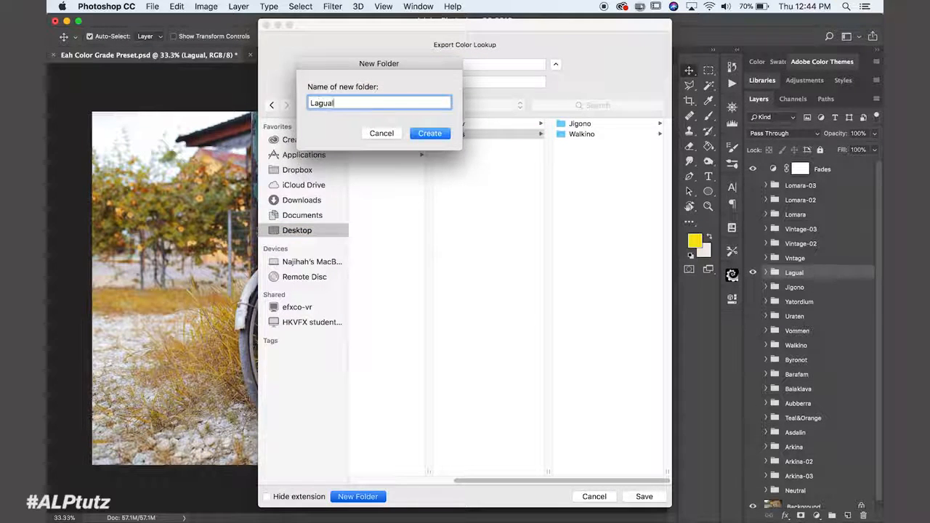
pyautogui.press('Return')
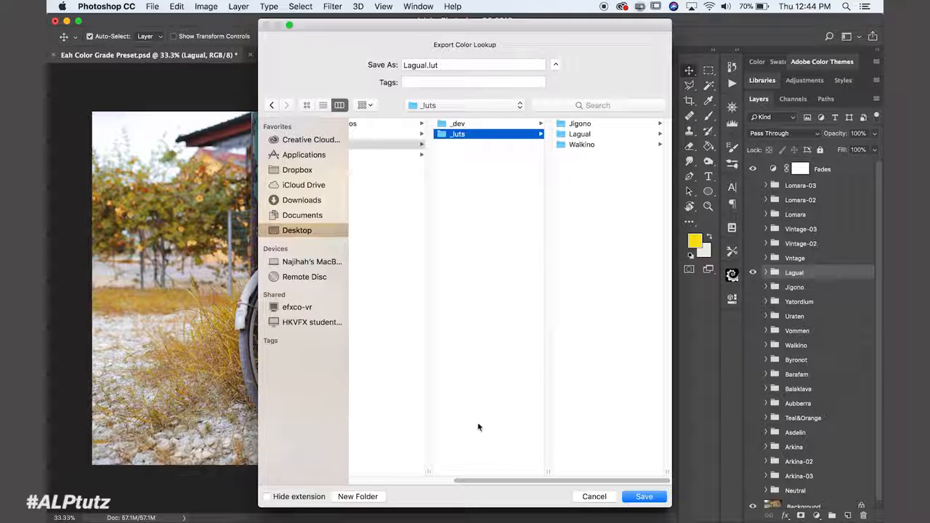
pyautogui.click(630, 134)
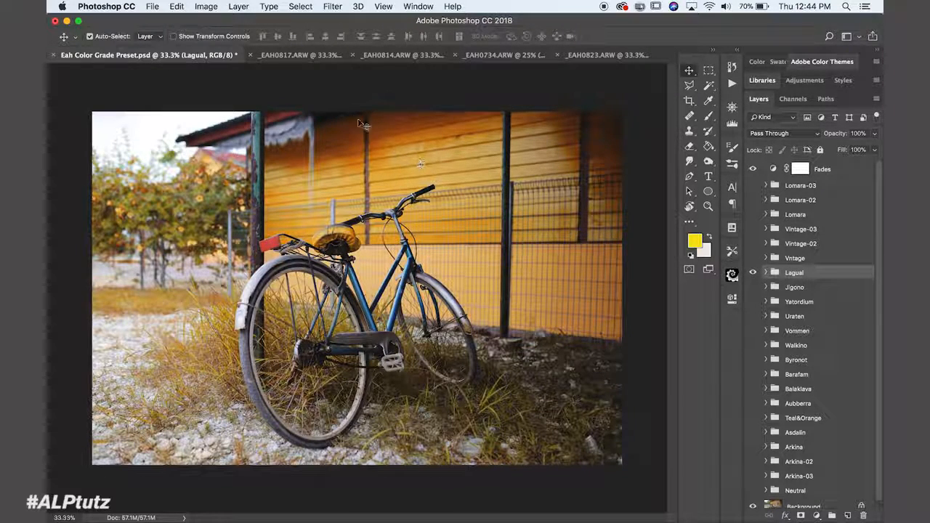
# Add a Color Lookup adjustment layer to the _EAH0817.ARW plant photo
pyautogui.click(301, 55)
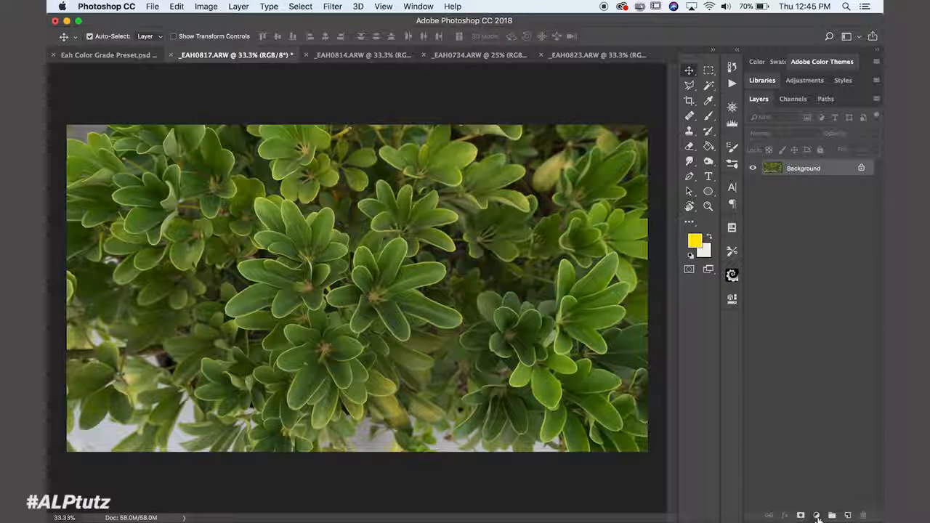
pyautogui.click(817, 515)
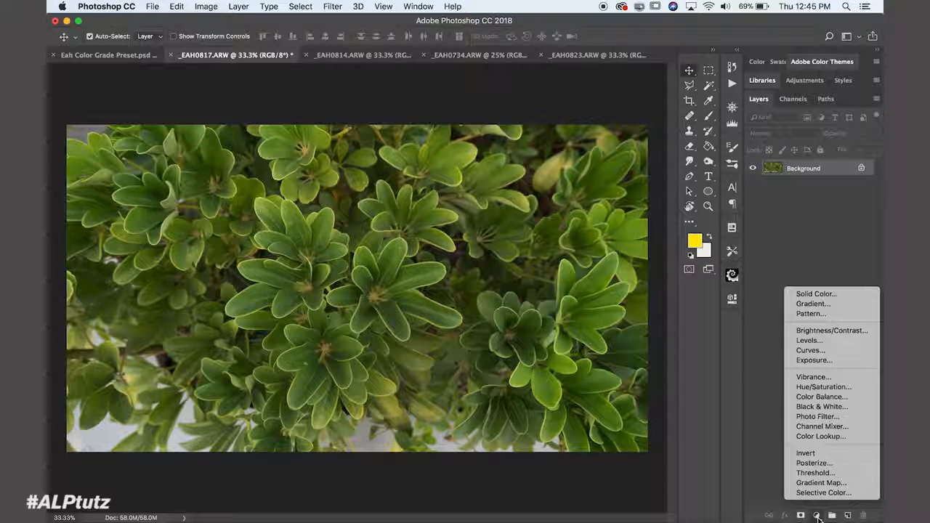
pyautogui.click(826, 437)
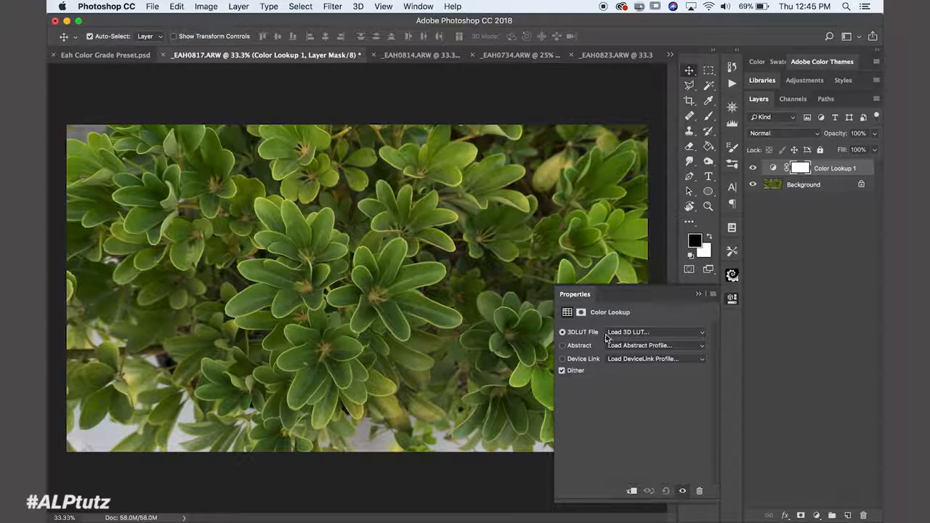
# Load Lagual.3DL from the _luts/Lagual folder as the layer's 3D LUT and compare the photo with and without it
pyautogui.click(634, 333)
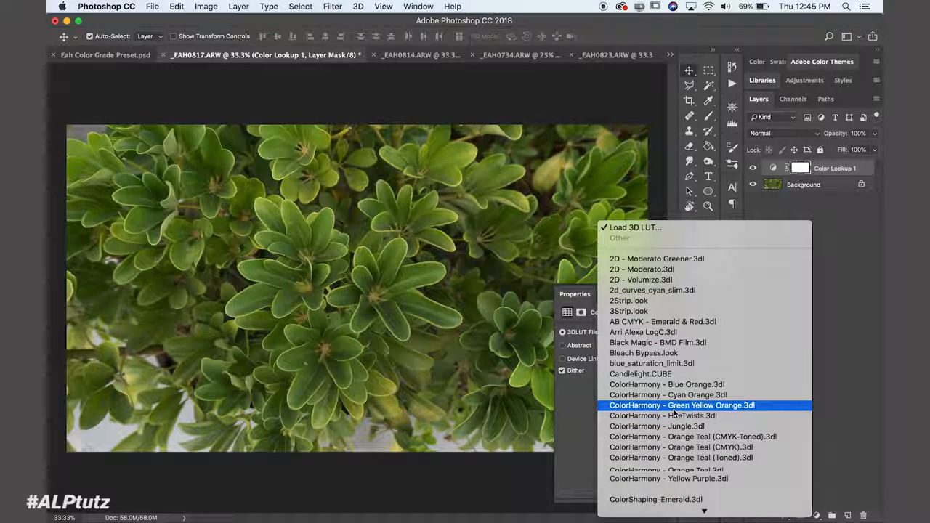
pyautogui.click(667, 228)
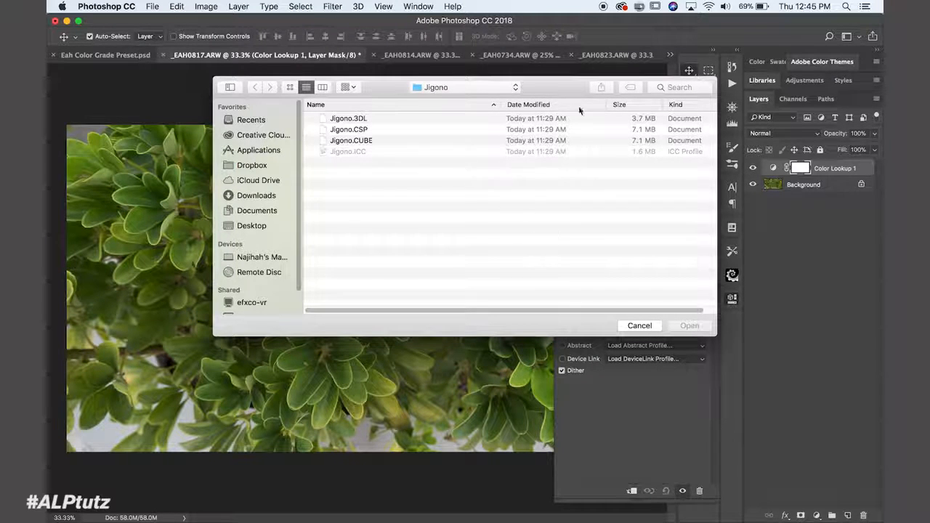
pyautogui.click(466, 87)
pyautogui.click(436, 99)
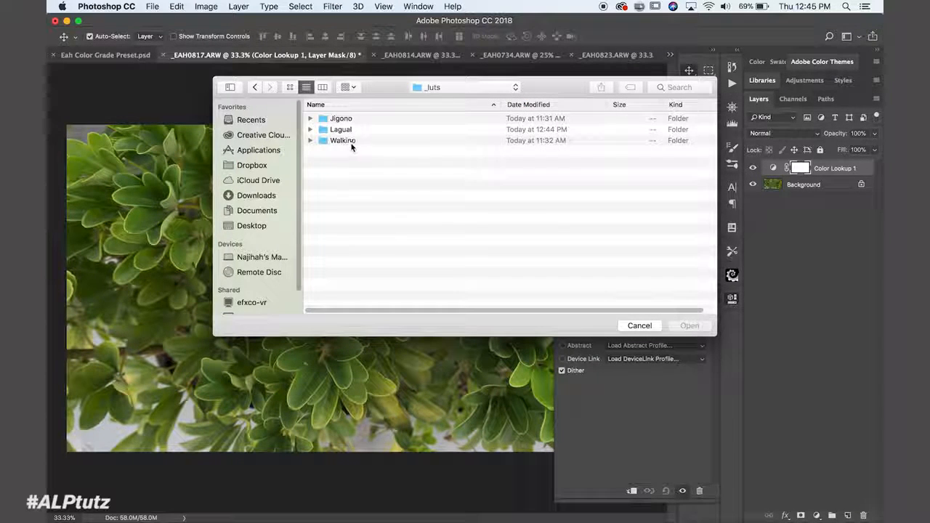
pyautogui.doubleClick(368, 131)
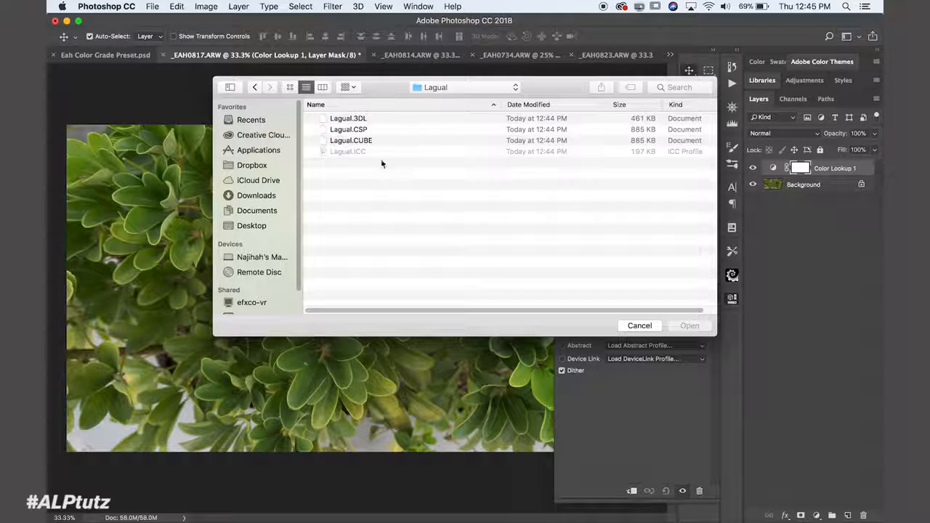
pyautogui.click(356, 119)
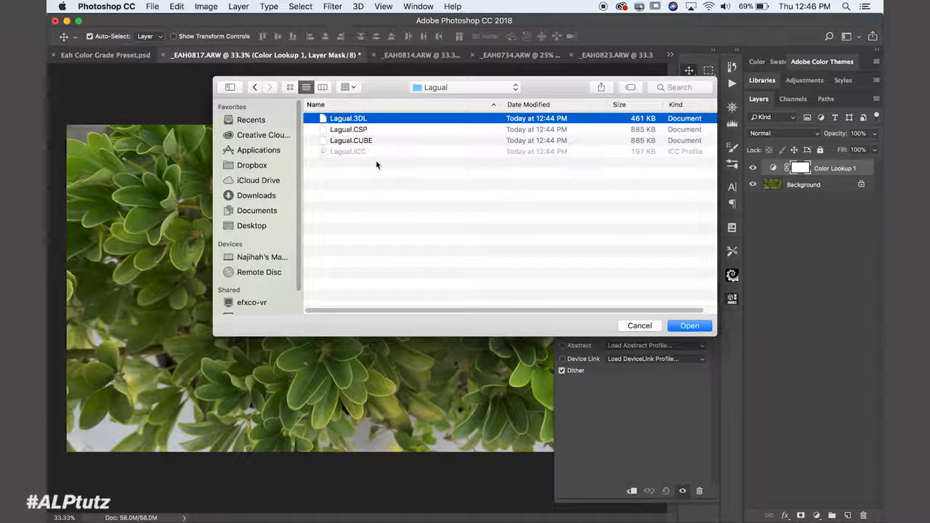
pyautogui.click(690, 326)
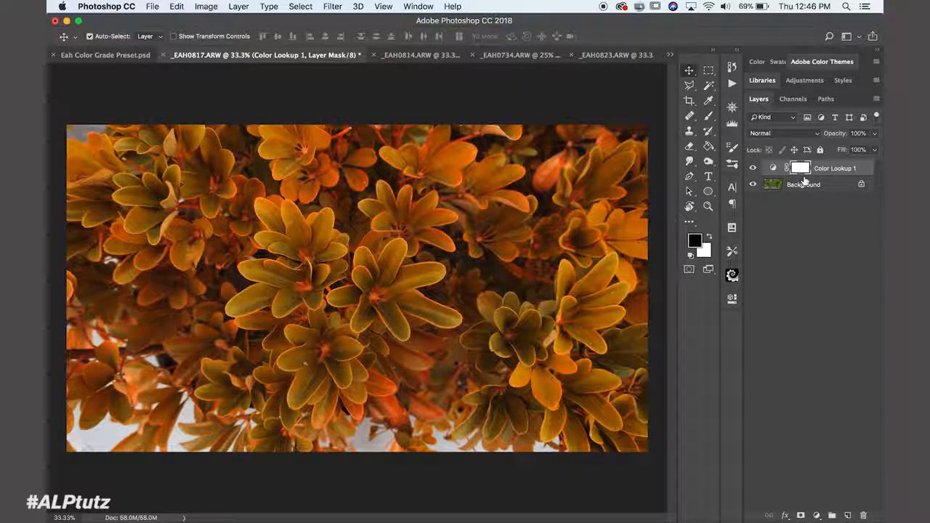
pyautogui.click(756, 170)
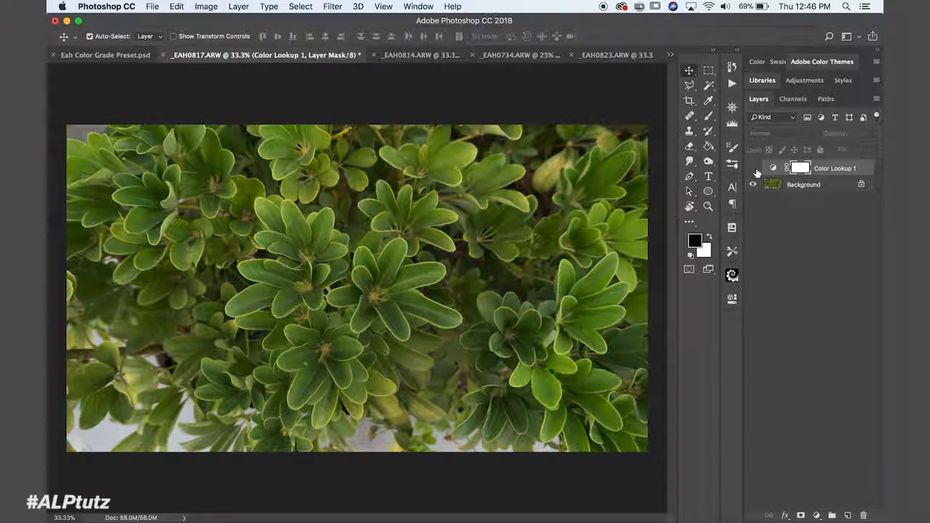
pyautogui.click(756, 171)
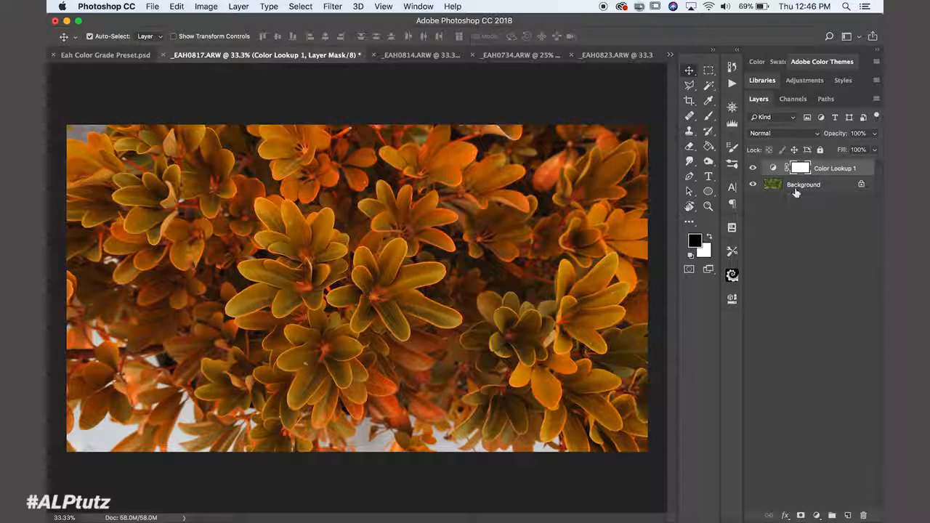
# Compare the _EAH0817.ARW plant photo with and without the Color Lookup 1 adjustment
pyautogui.click(816, 515)
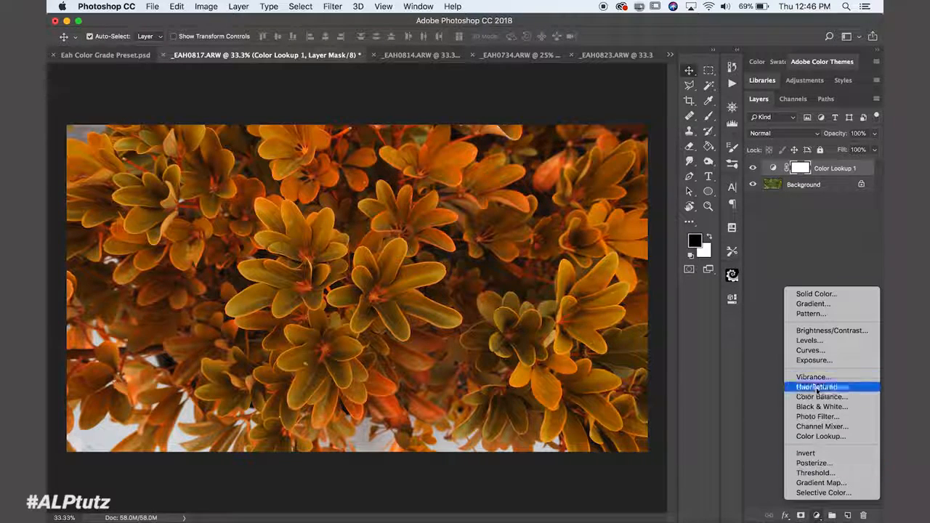
pyautogui.click(809, 261)
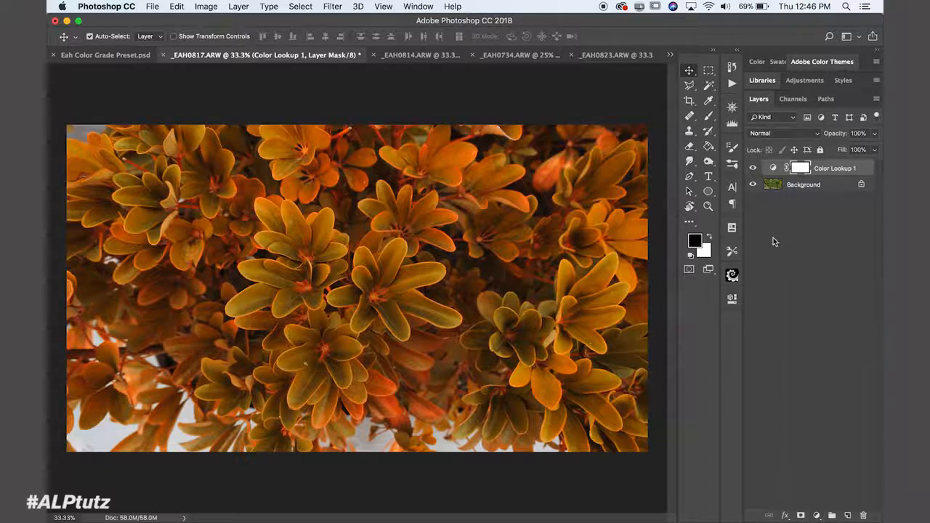
pyautogui.click(754, 169)
pyautogui.click(754, 169)
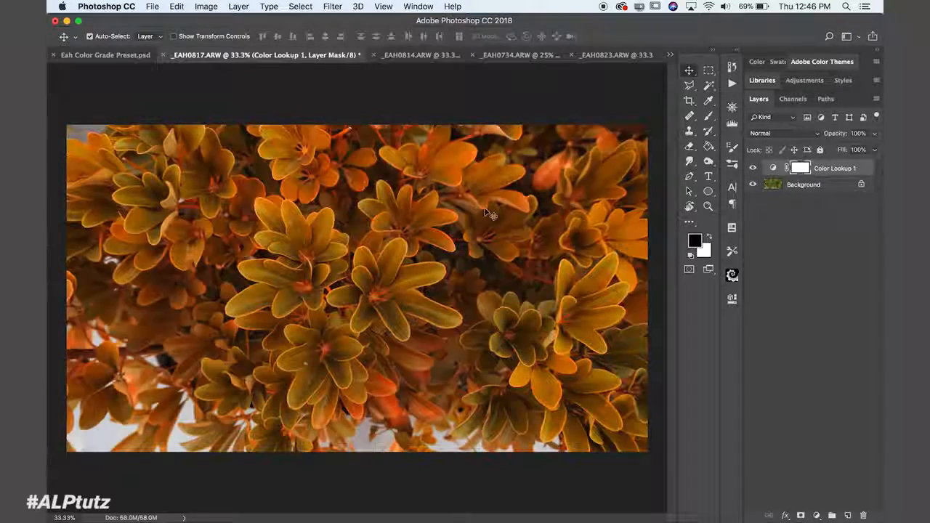
# Switch to the _EAH0814.ARW street photo and add a Color Lookup adjustment layer named Lut
pyautogui.hotkey('ctrl', 'Tab')
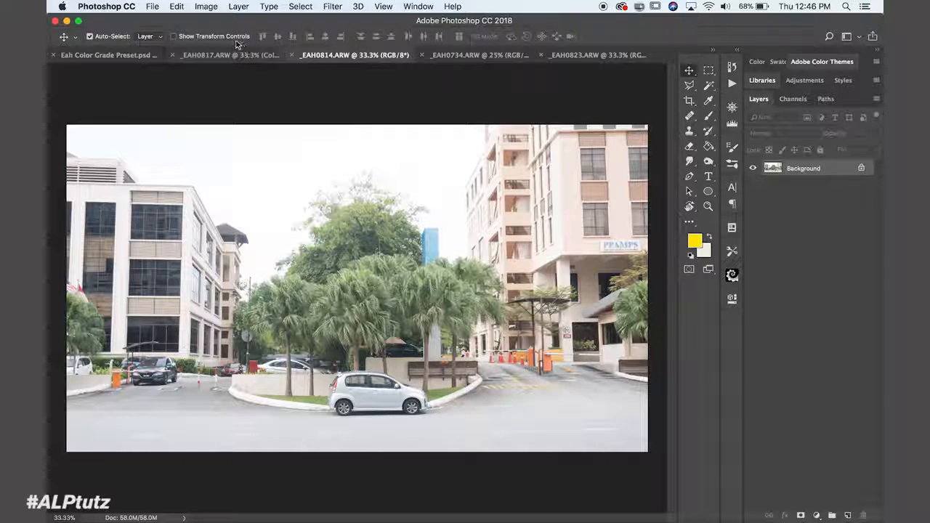
pyautogui.click(238, 7)
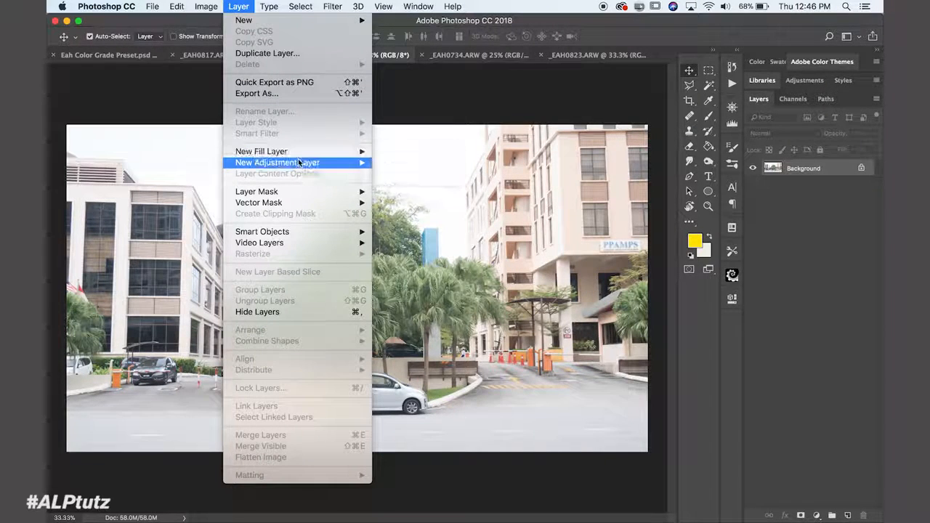
pyautogui.moveTo(304, 162)
pyautogui.click(428, 281)
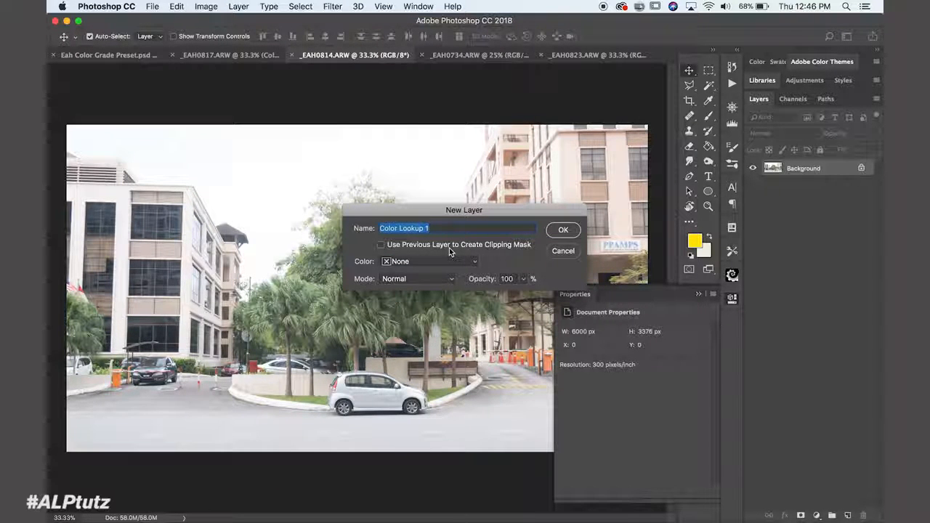
pyautogui.write('Lut')
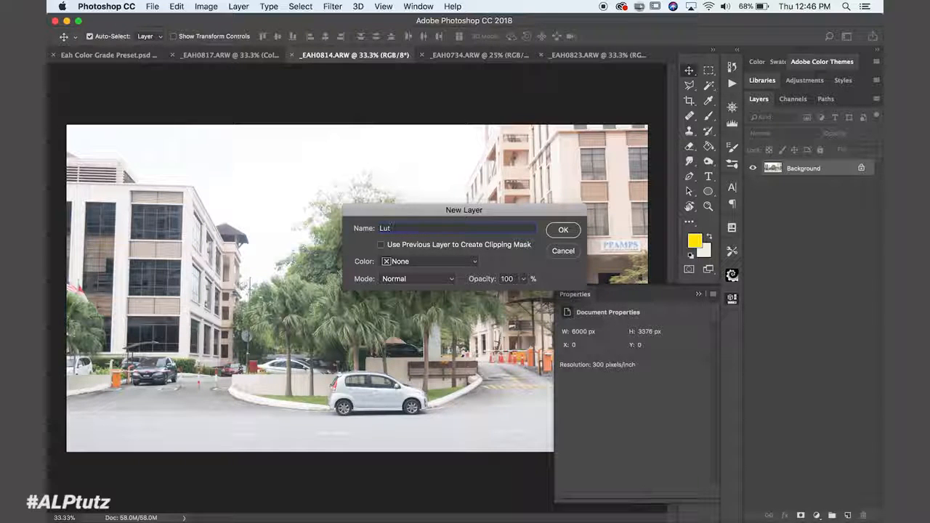
pyautogui.press('Return')
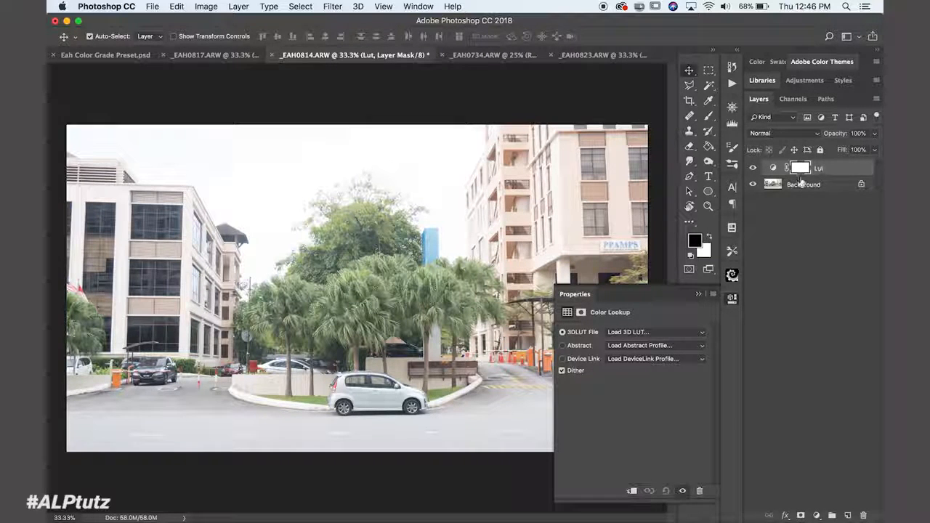
# Apply the Sony S-Log2.3dl 3D LUT to the Lut layer and compare the street photo with and without it
pyautogui.click(662, 336)
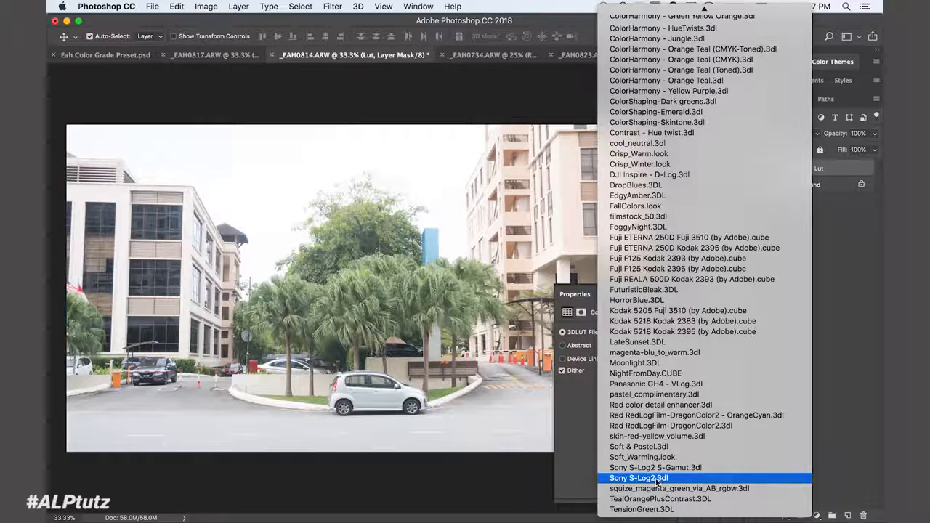
pyautogui.click(656, 480)
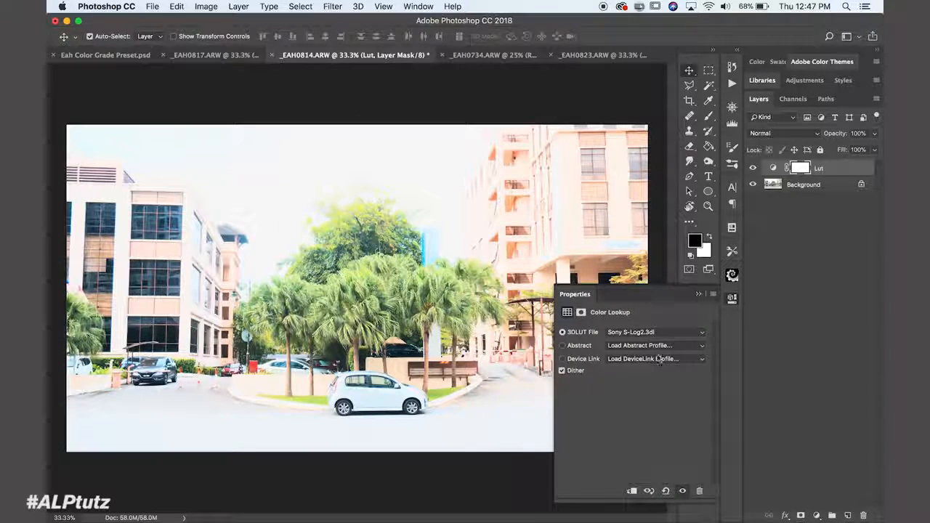
pyautogui.click(699, 294)
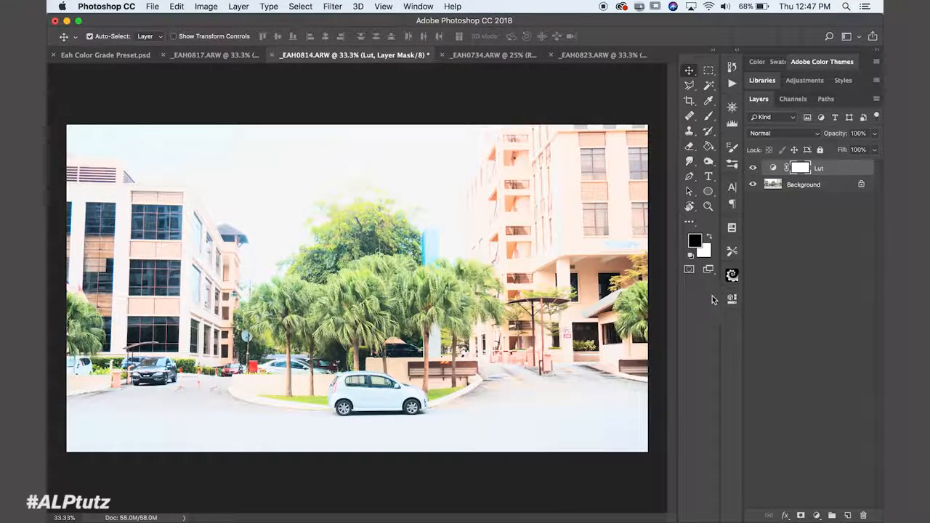
pyautogui.click(753, 169)
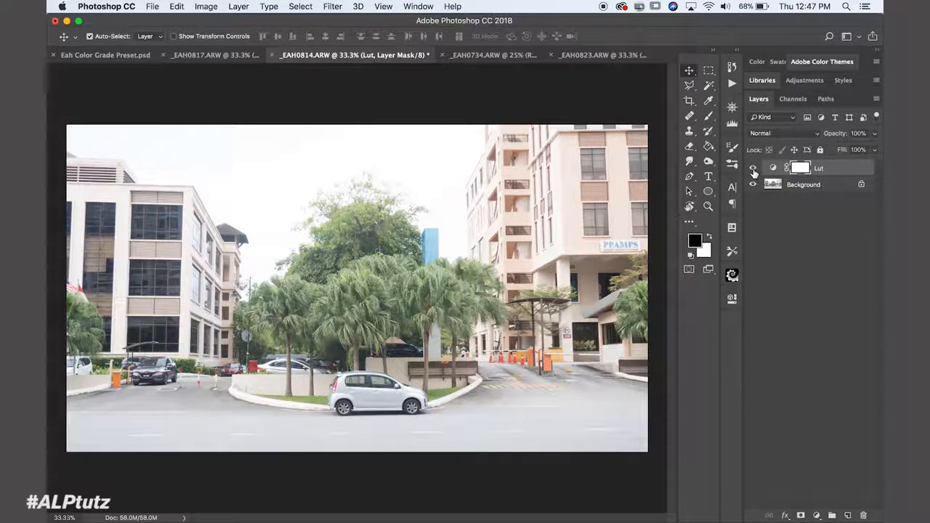
pyautogui.click(753, 169)
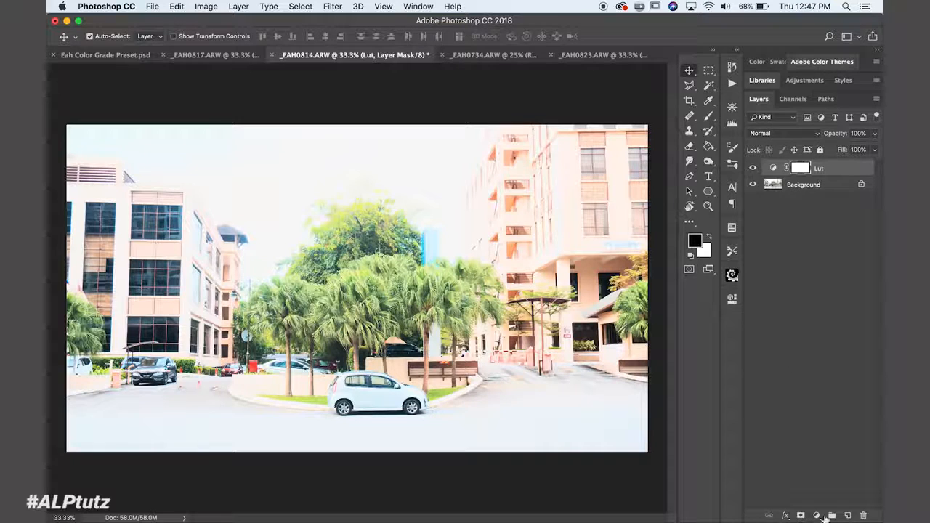
# Add a Curves adjustment layer above Lut, pull the RGB curve slightly down in the shadows and highlights, and check its effect
pyautogui.click(819, 516)
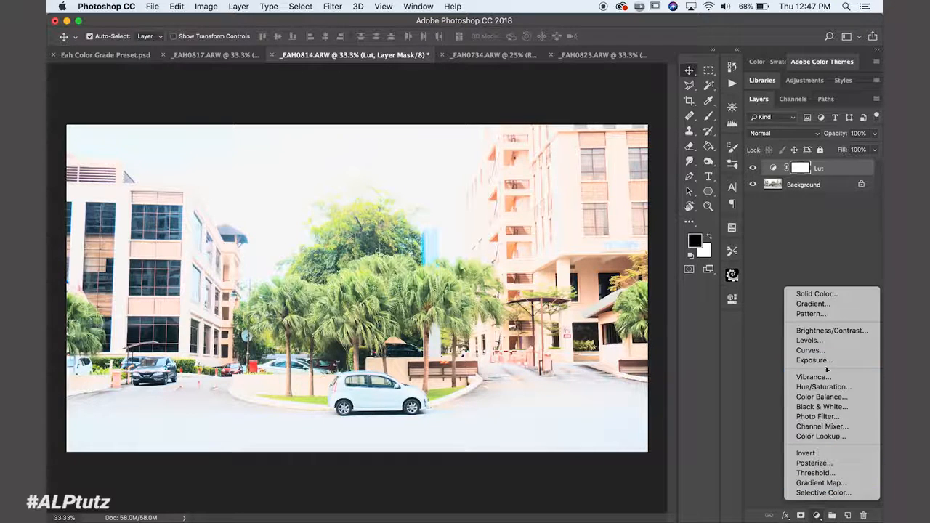
pyautogui.click(823, 353)
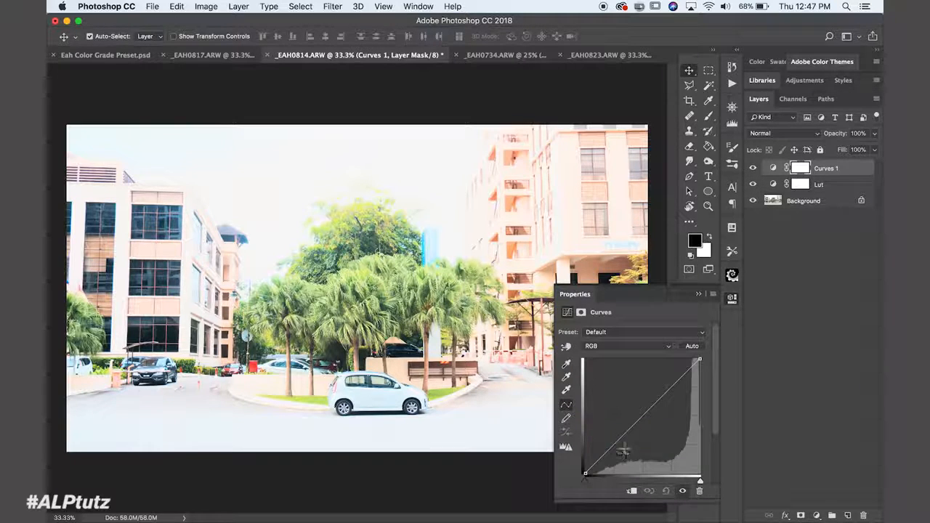
pyautogui.moveTo(622, 441); pyautogui.dragTo(623, 443)
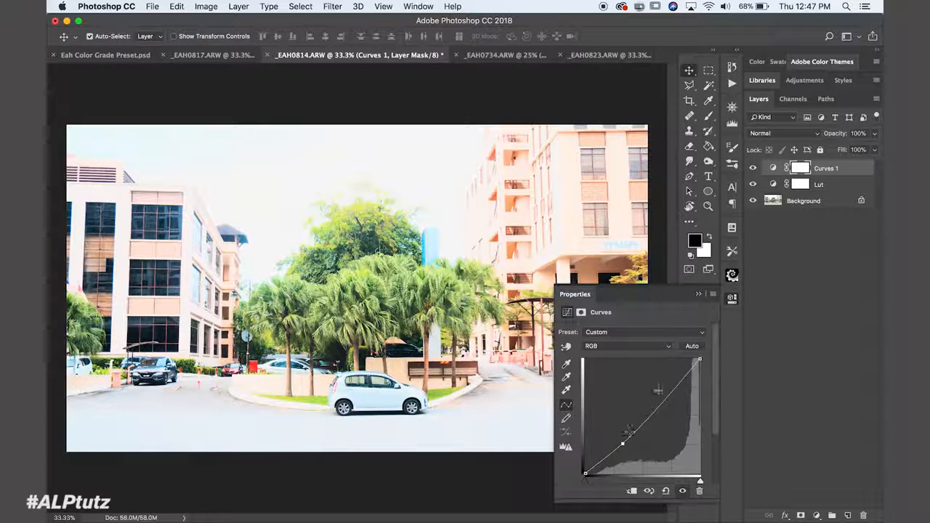
pyautogui.moveTo(672, 395); pyautogui.dragTo(673, 397)
pyautogui.moveTo(700, 362); pyautogui.dragTo(697, 360)
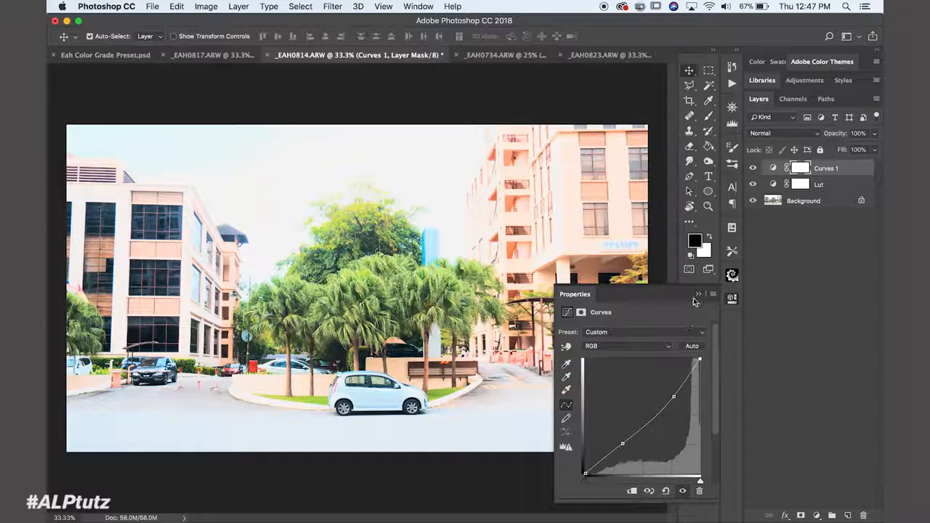
pyautogui.click(731, 298)
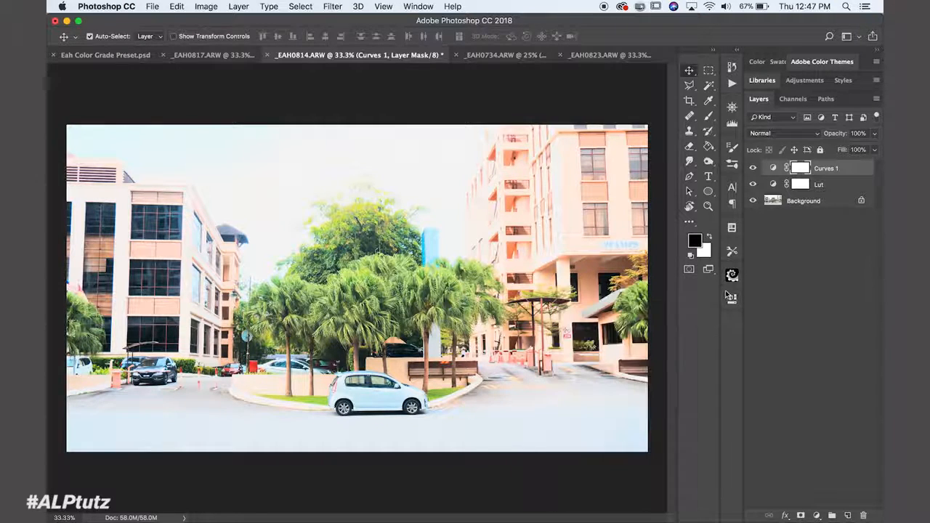
pyautogui.click(754, 170)
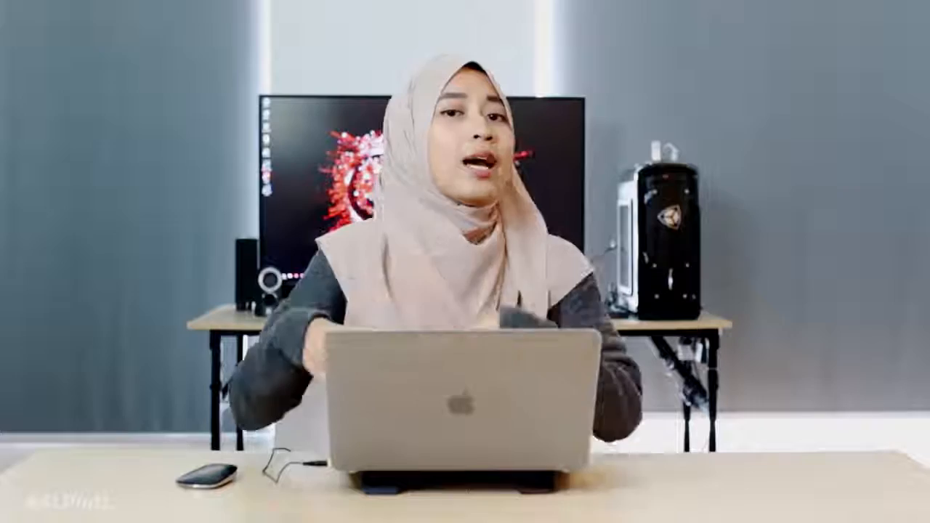